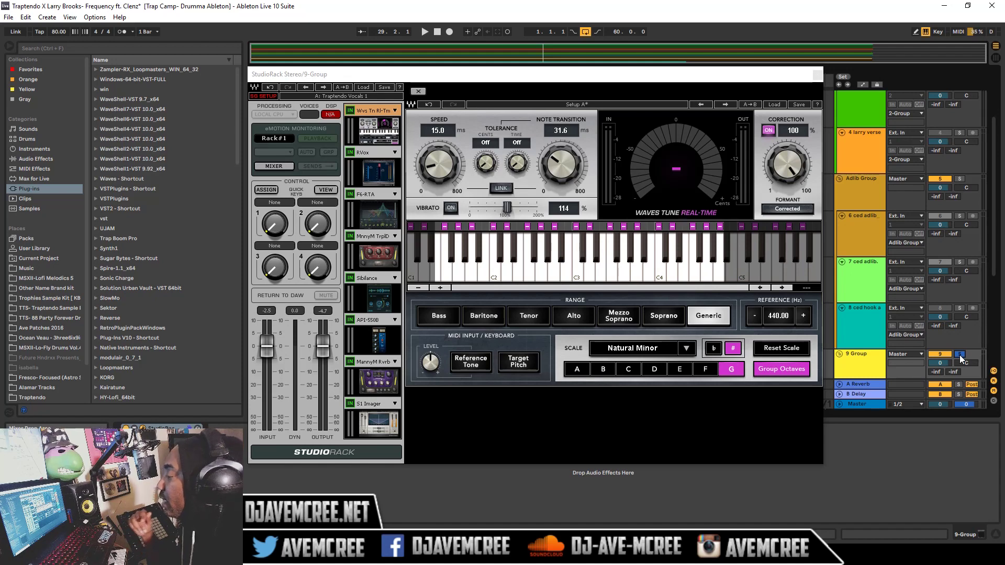
Play the vocal group twice so Waves Tune corrects the singer to G Natural Minor.
key("space")
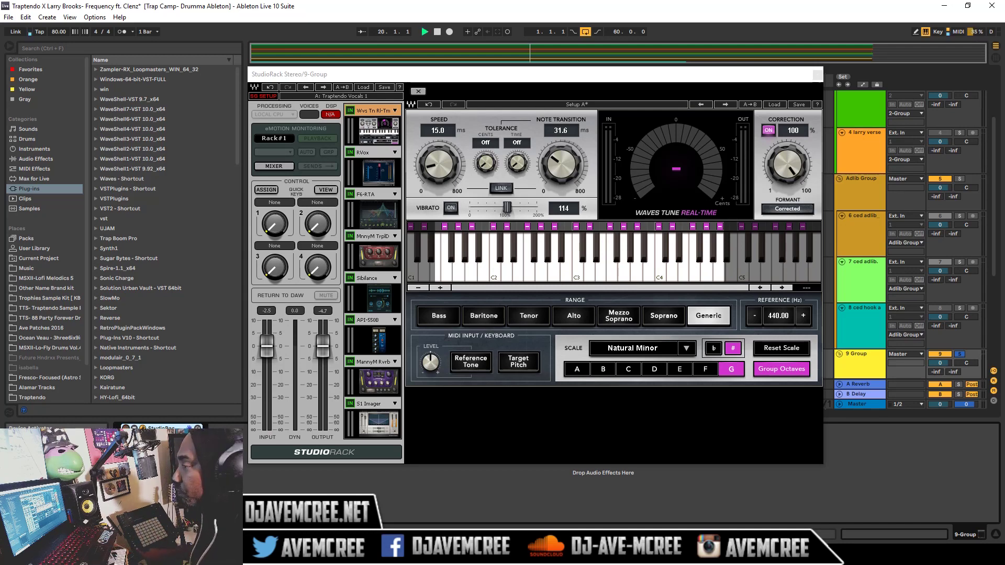
key("space")
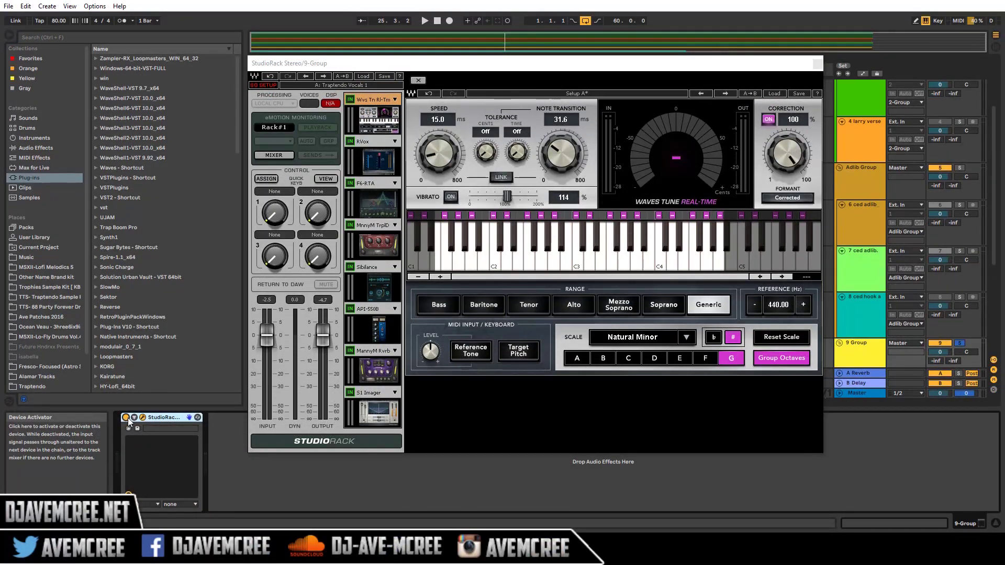
Play the vocals, reactivate the StudioRack device on 9-Group, and bring its window forward.
key("space")
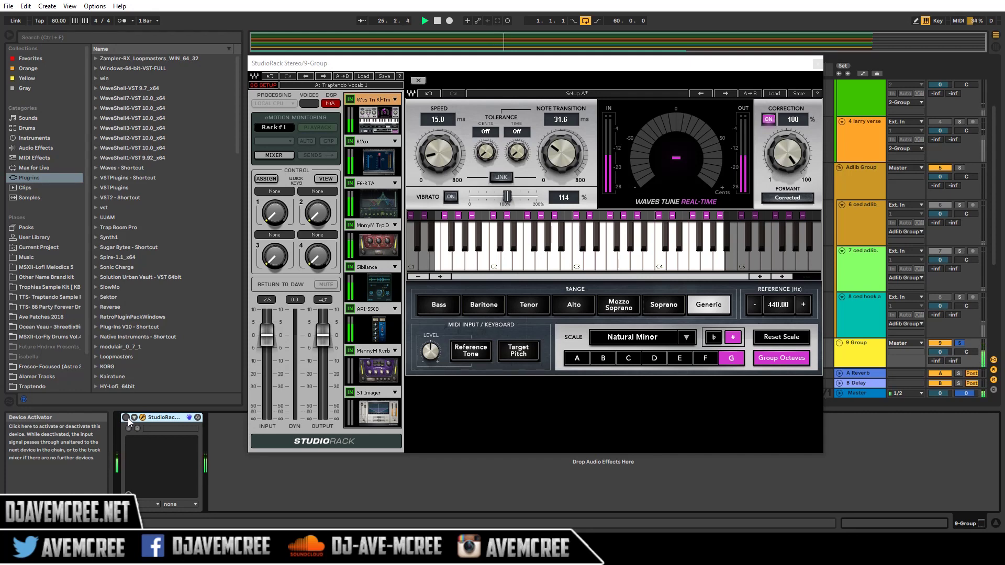
left_click(126, 418)
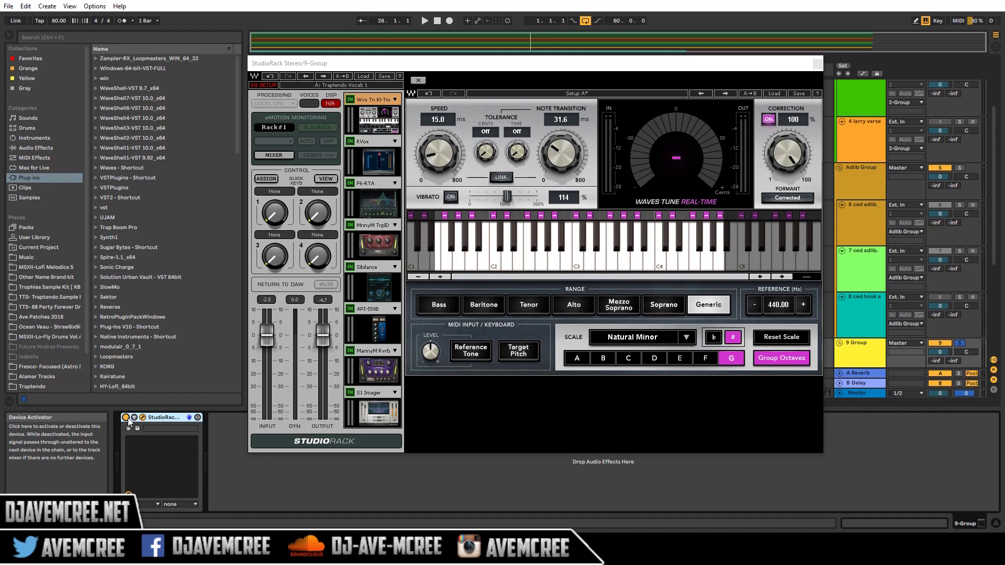
left_click(375, 99)
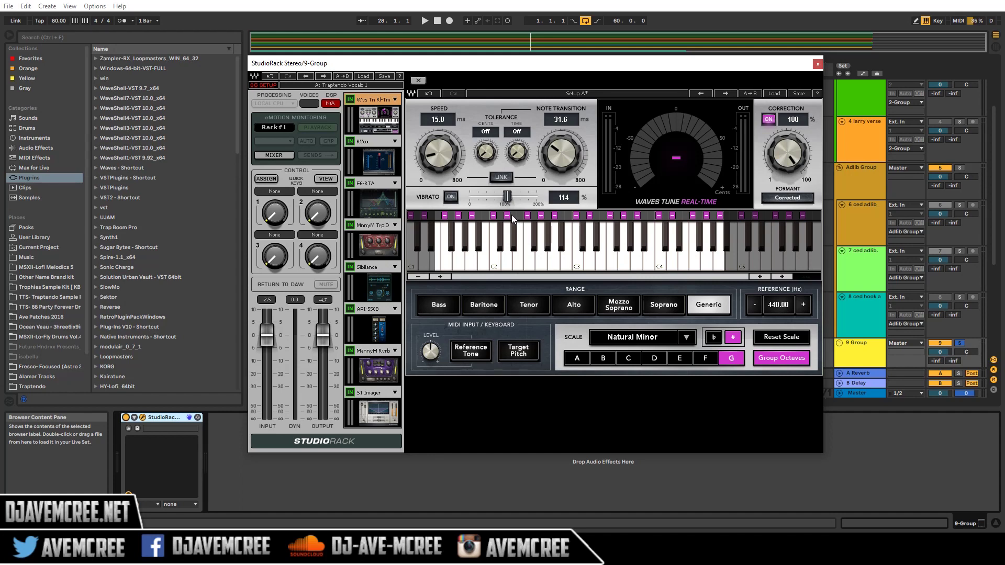
While playing, disable B, C and two more notes in Waves Tune's G Natural Minor scale.
key("space")
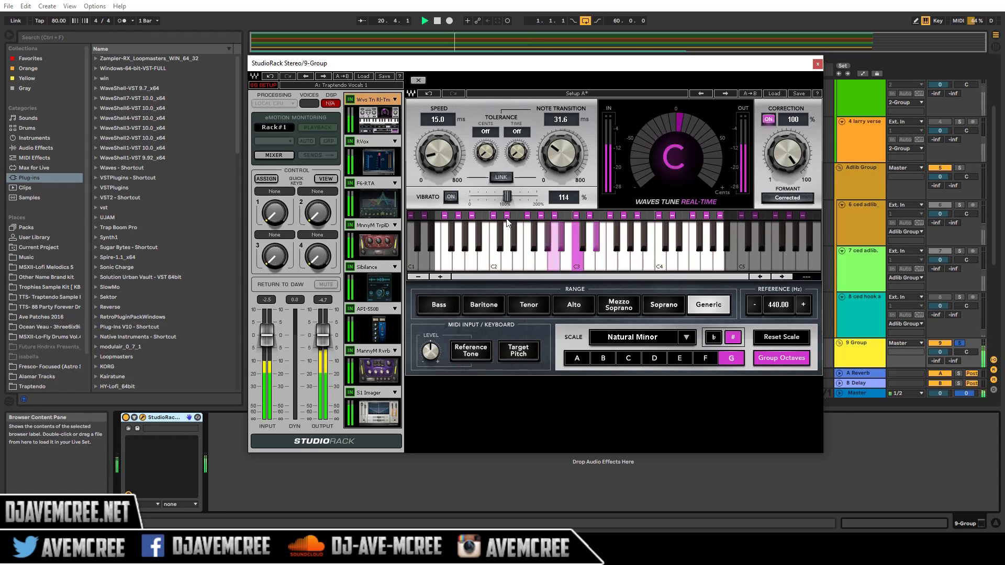
left_click(555, 215)
left_click(576, 215)
left_click(591, 215)
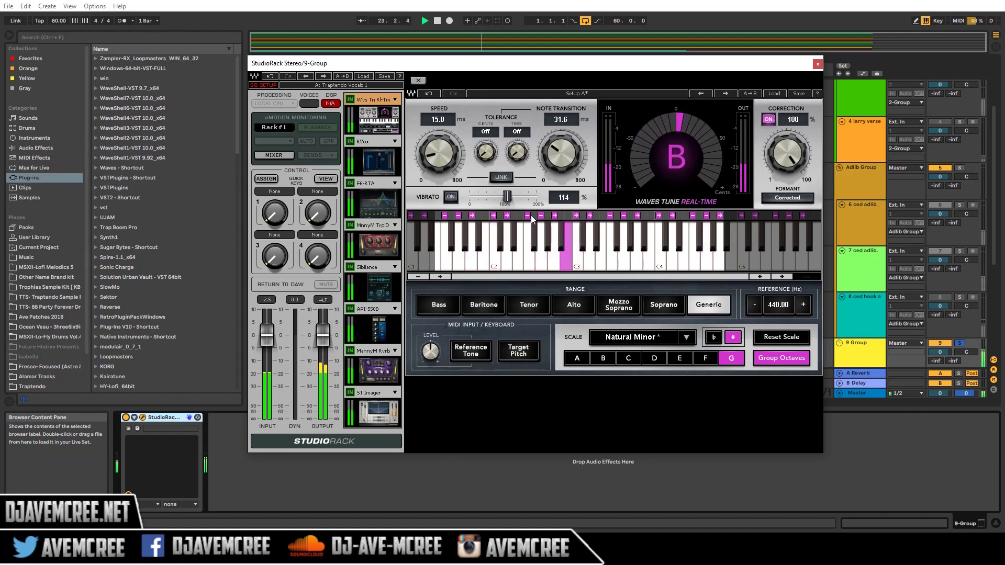
left_click(555, 215)
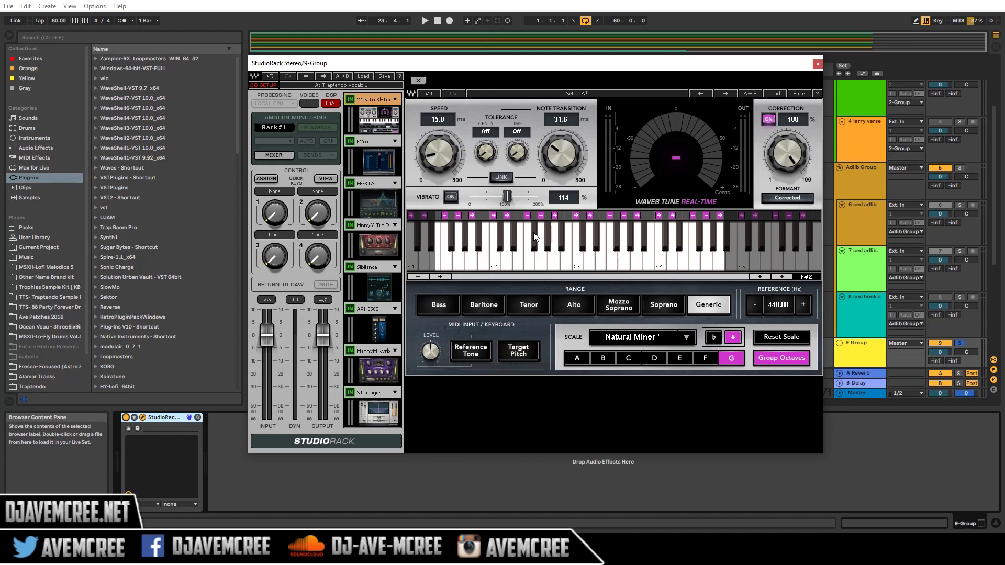
Show RVox and compare the vocal with it bypassed versus active, leaving it switched on.
left_click(373, 141)
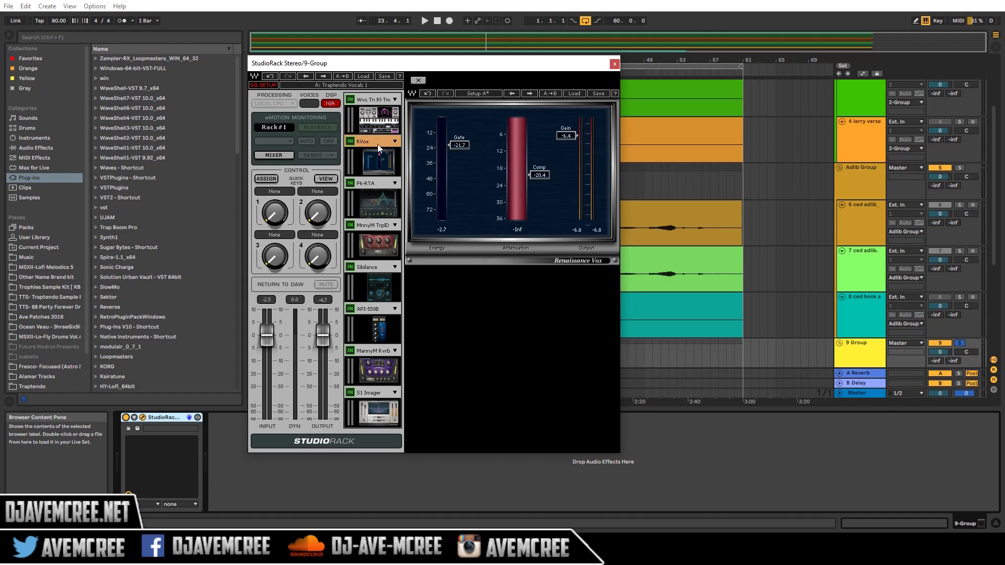
left_click(350, 141)
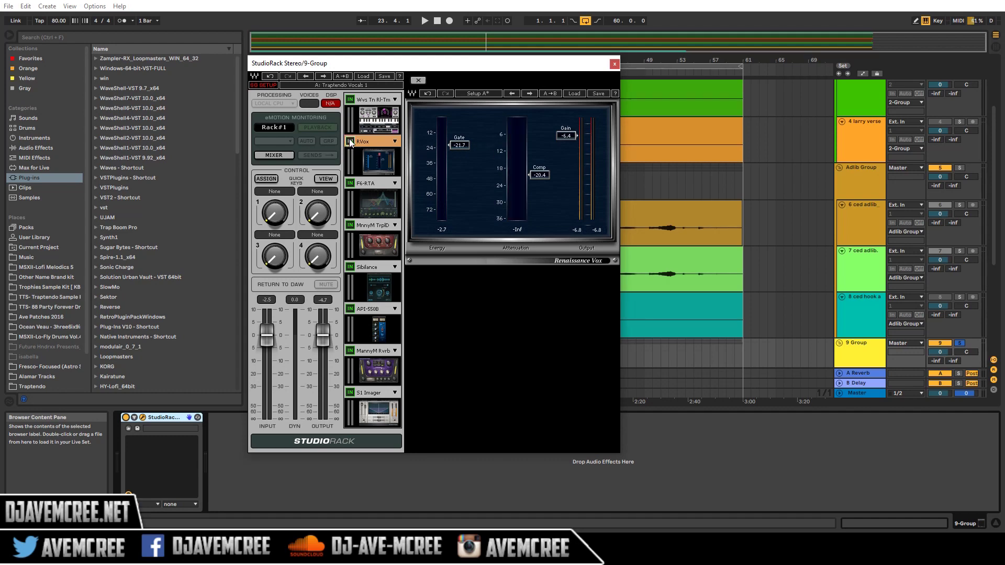
key("space")
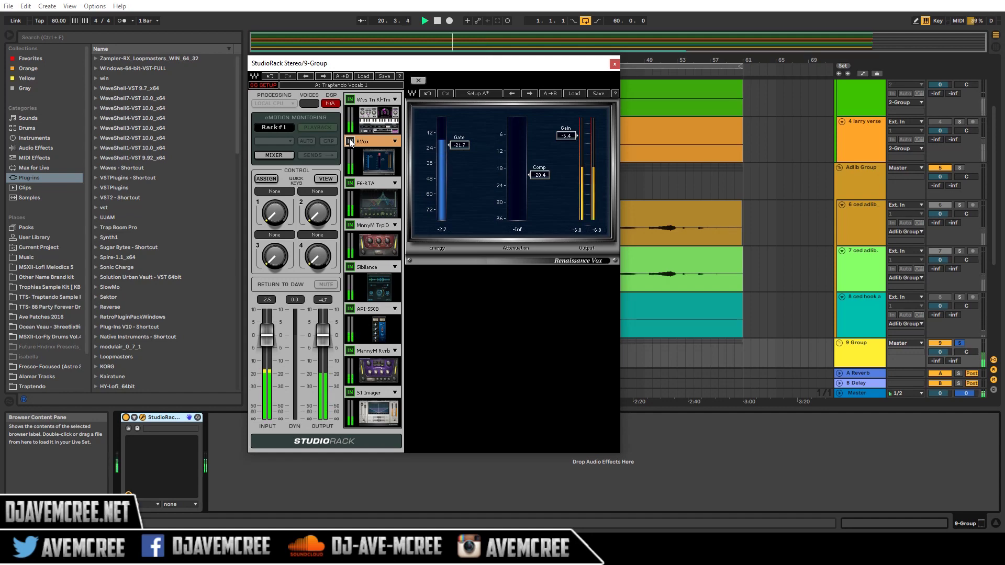
key("space")
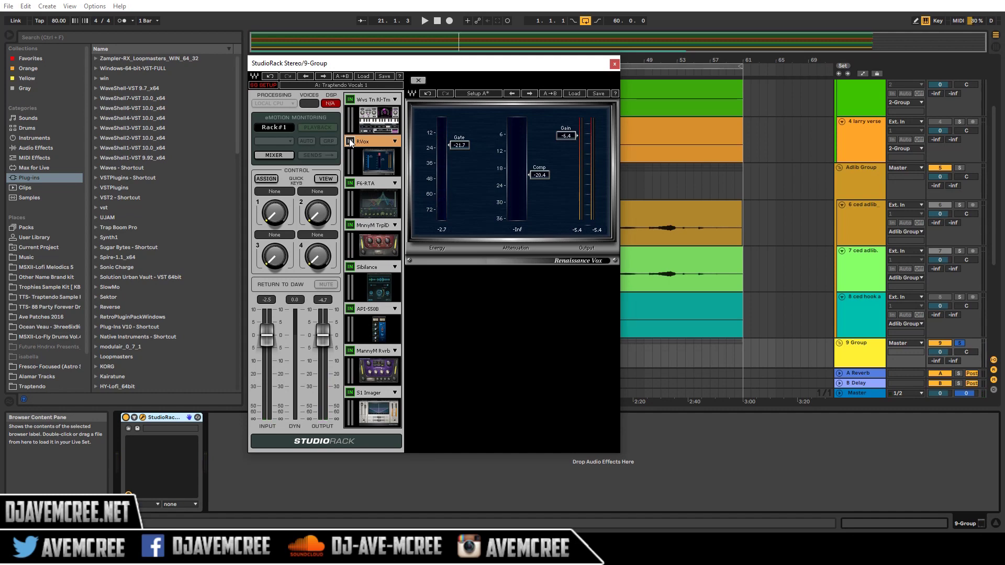
left_click(350, 141)
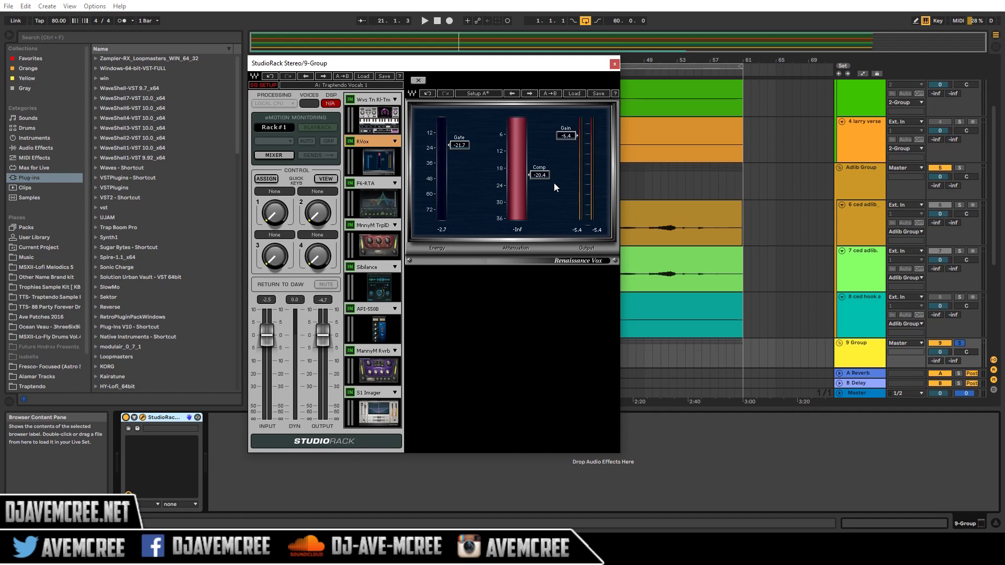
left_click(378, 202)
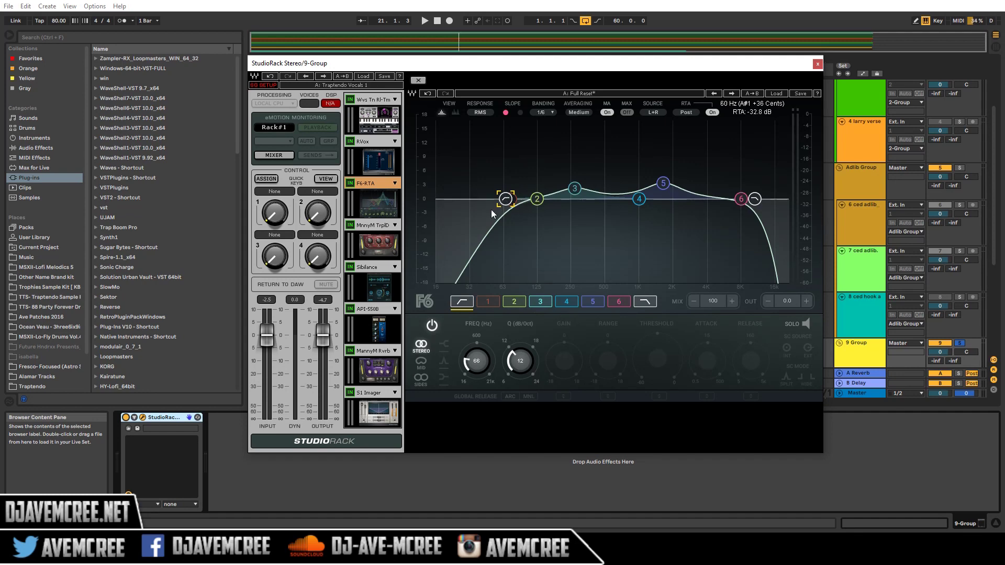
Bypass and re-enable the F6 low-cut band during playback, leaving the band active.
left_click(432, 327)
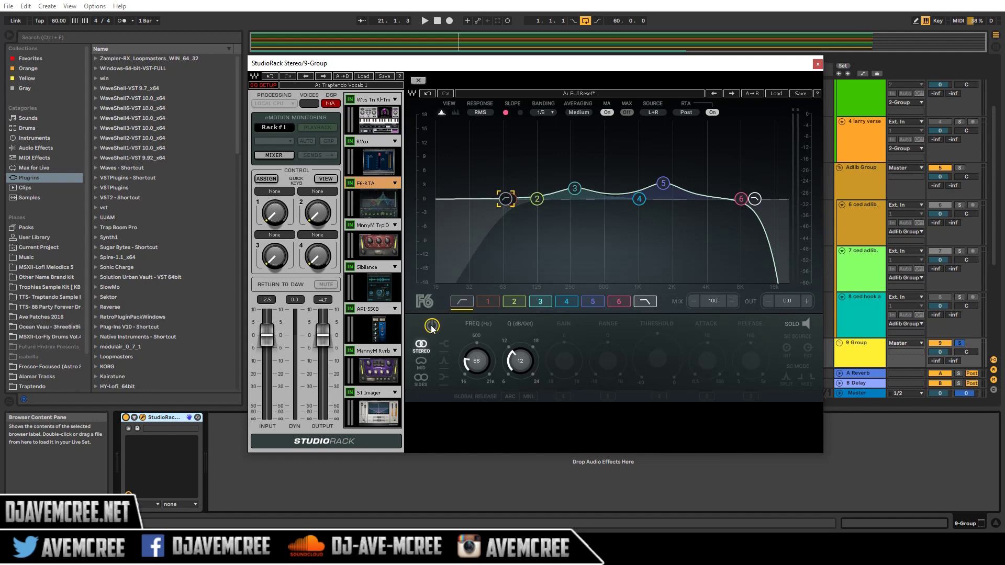
key("space")
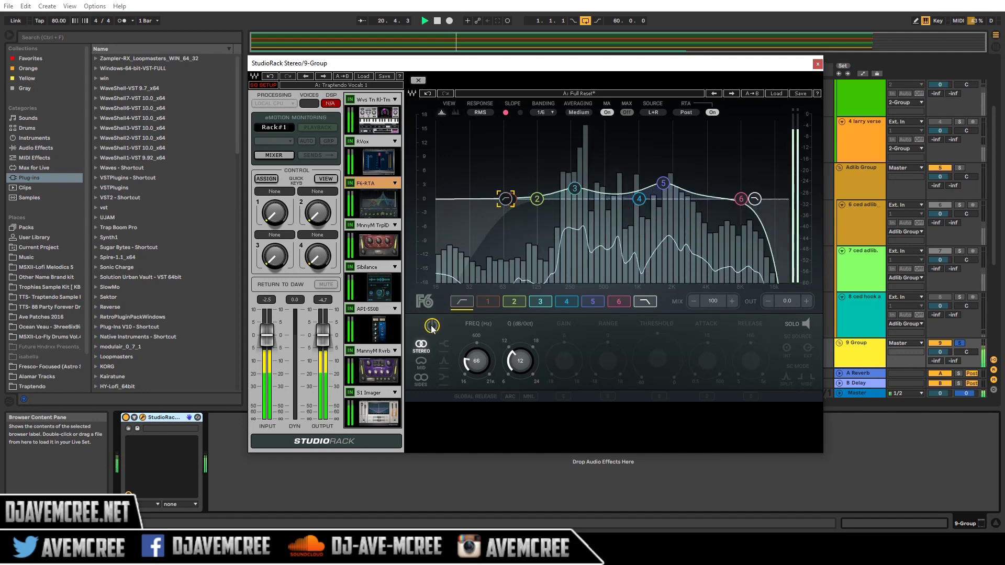
left_click(433, 327)
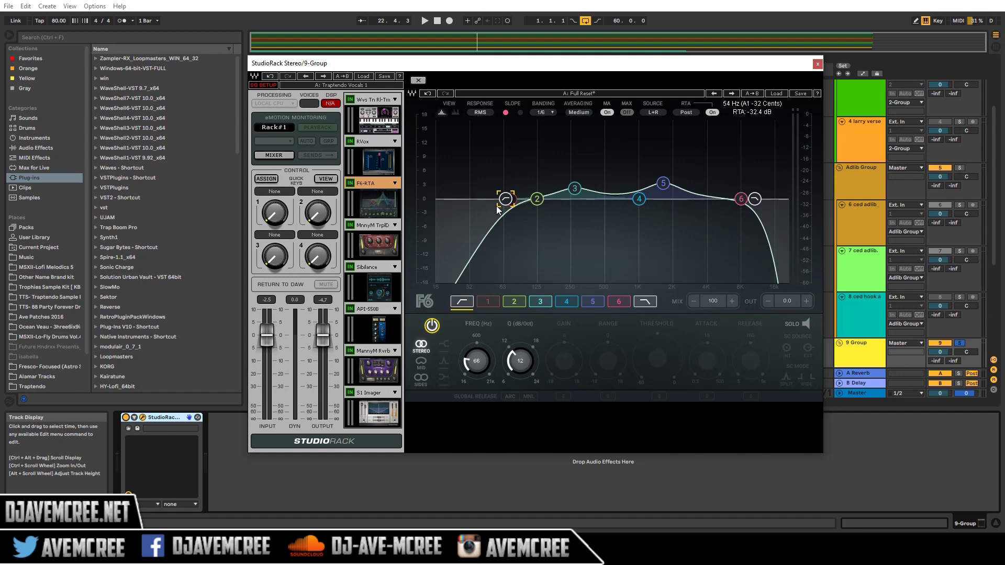
left_click(375, 266)
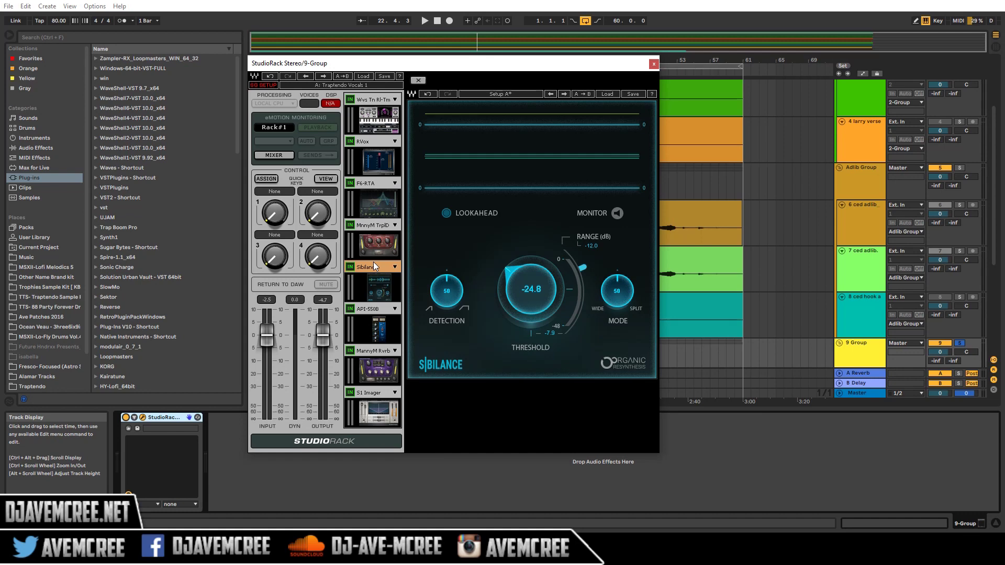
Browse the chain's Triple D, F6 and Sibilance plugins, ending on the API 550B EQ.
left_click(376, 225)
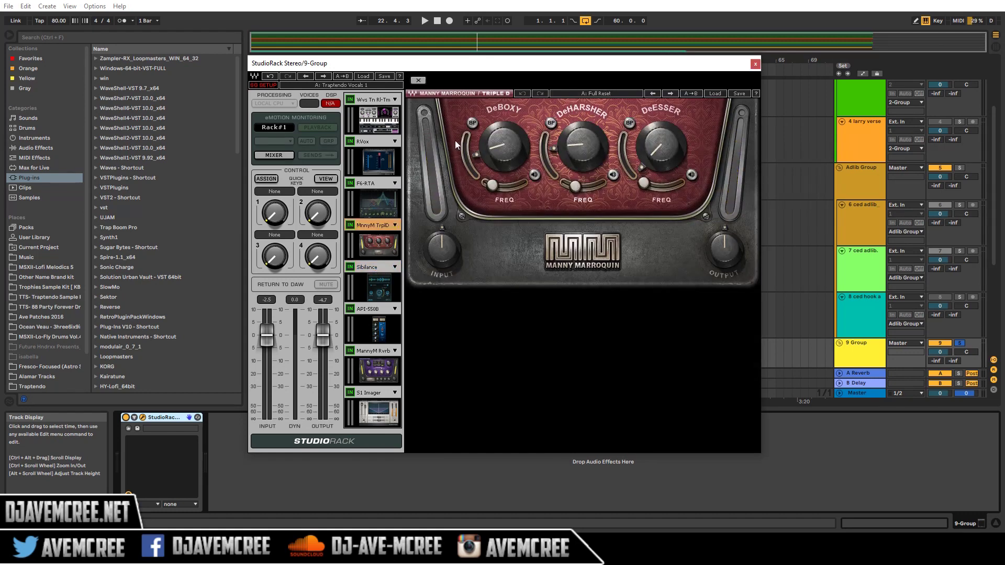
mouse_move(484, 162)
left_click(377, 186)
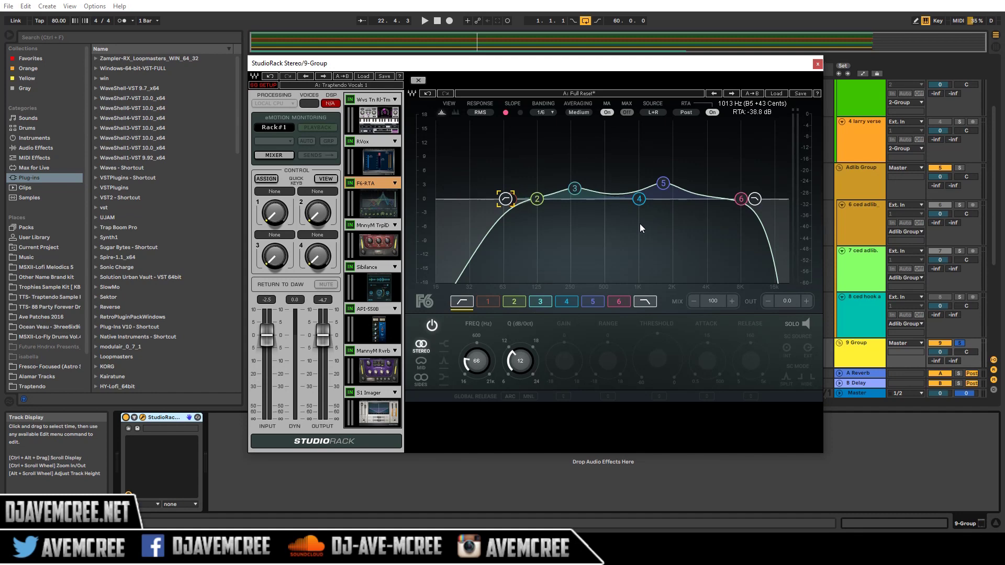
left_click(374, 272)
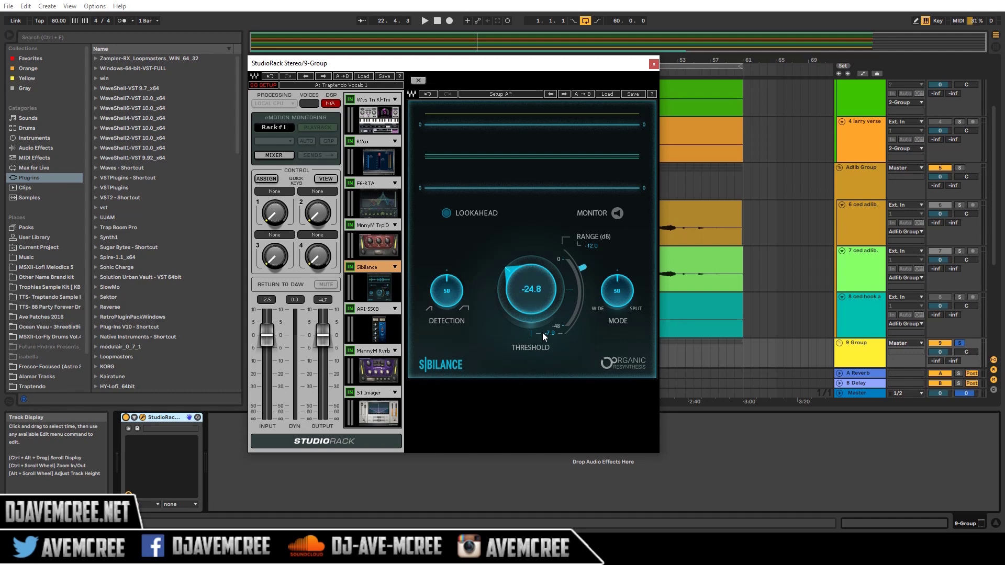
left_click(379, 227)
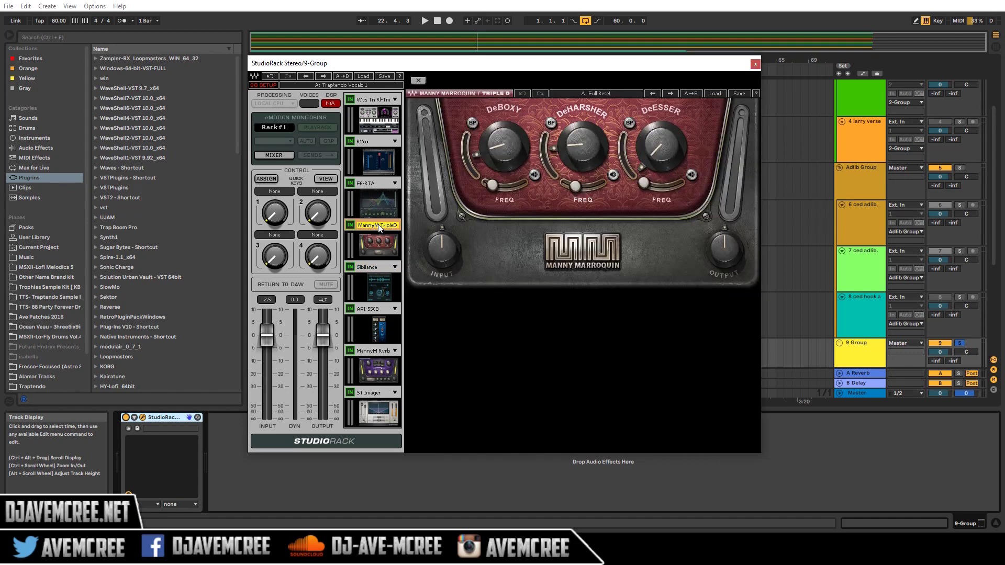
left_click(379, 310)
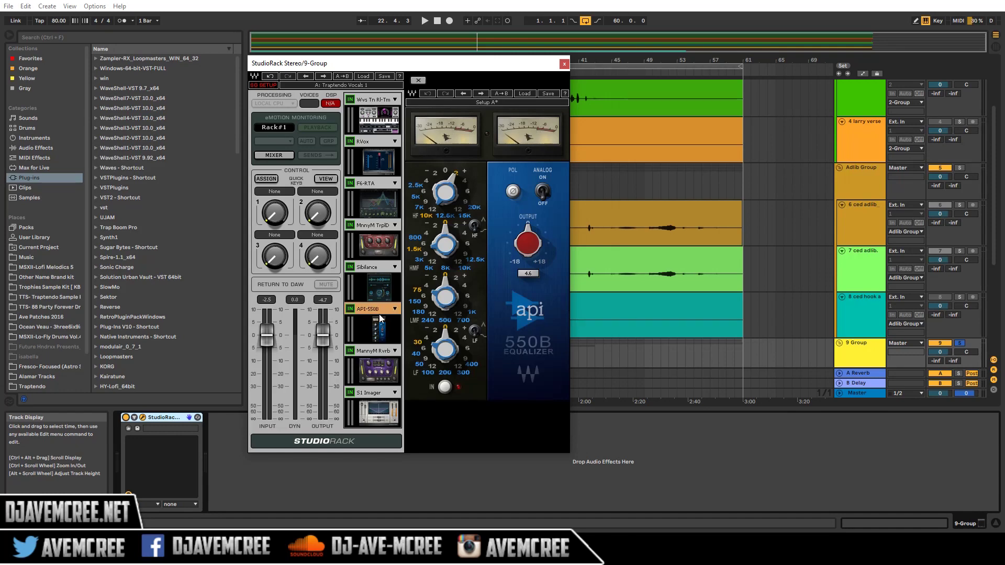
Replace the F6 in the StudioRack chain with the SSLChannel plug-in from the EQ list.
left_click(377, 182)
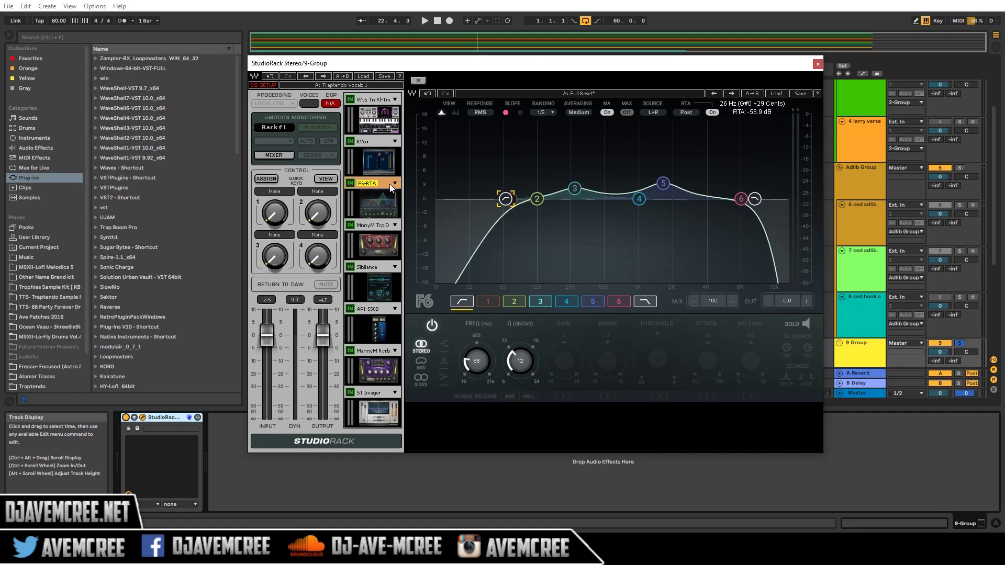
left_click(395, 183)
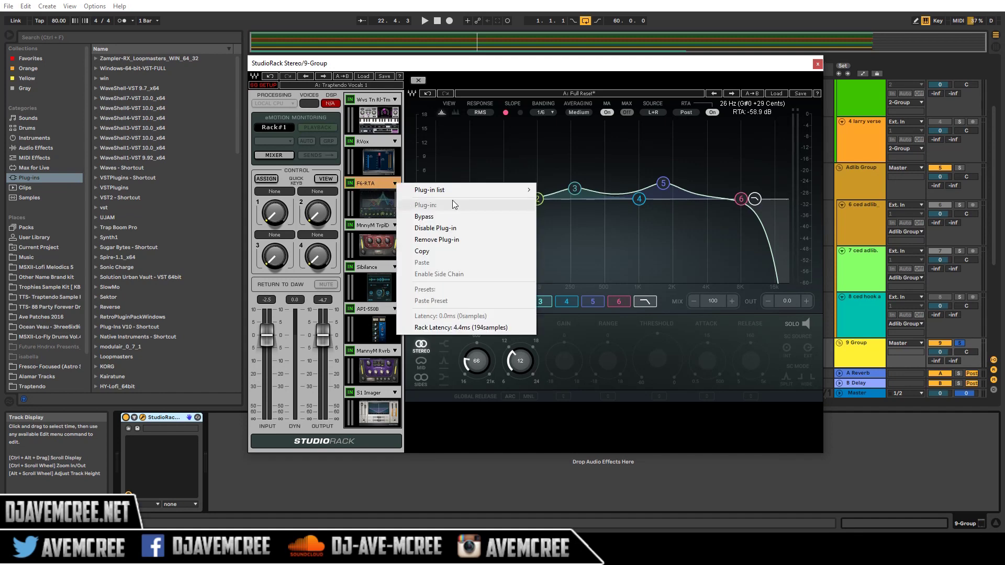
mouse_move(451, 190)
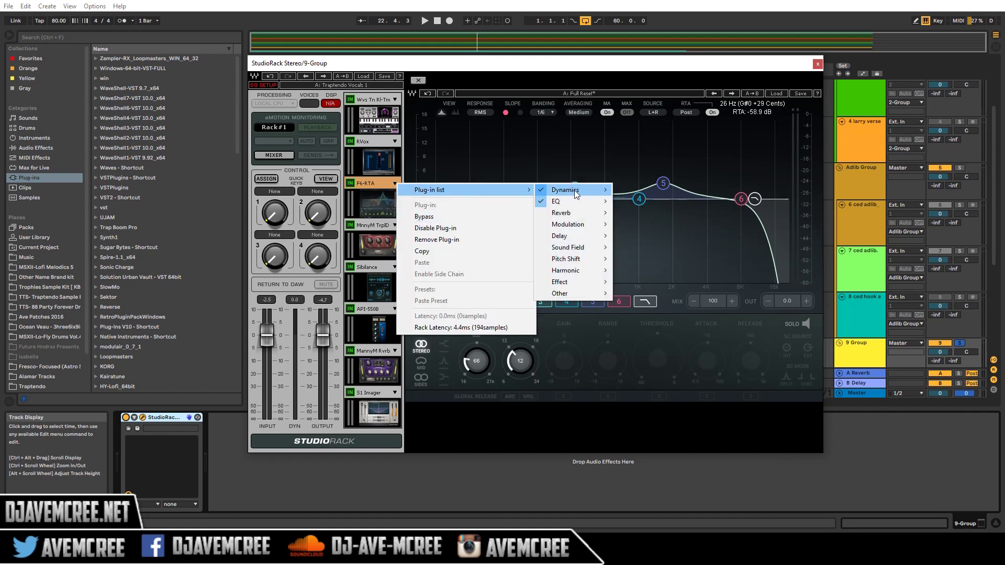
mouse_move(573, 195)
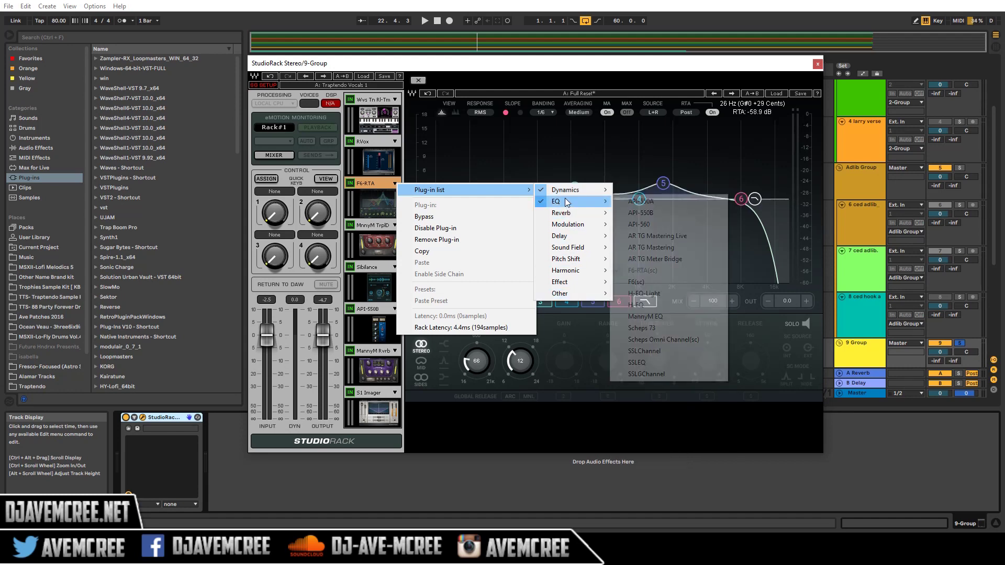
left_click(651, 352)
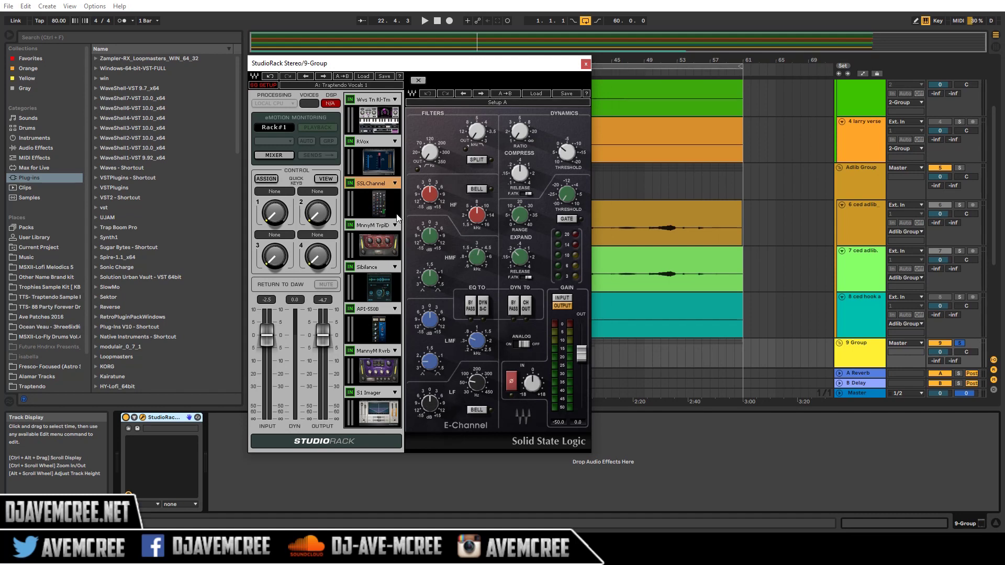
Swap SSLChannel back for a fresh F6-RTA(sc) from Dynamics and show the API 550B again.
left_click(392, 184)
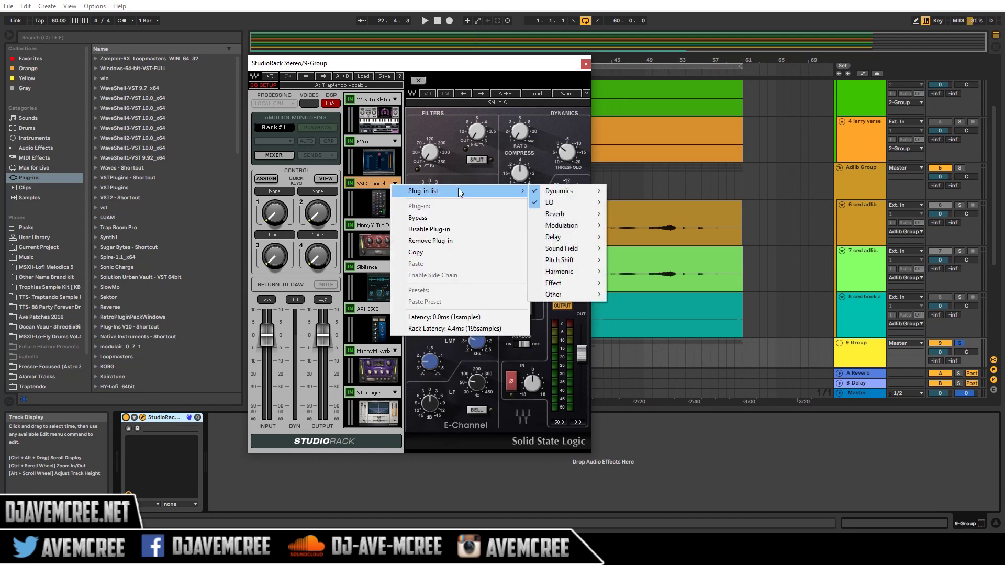
mouse_move(553, 189)
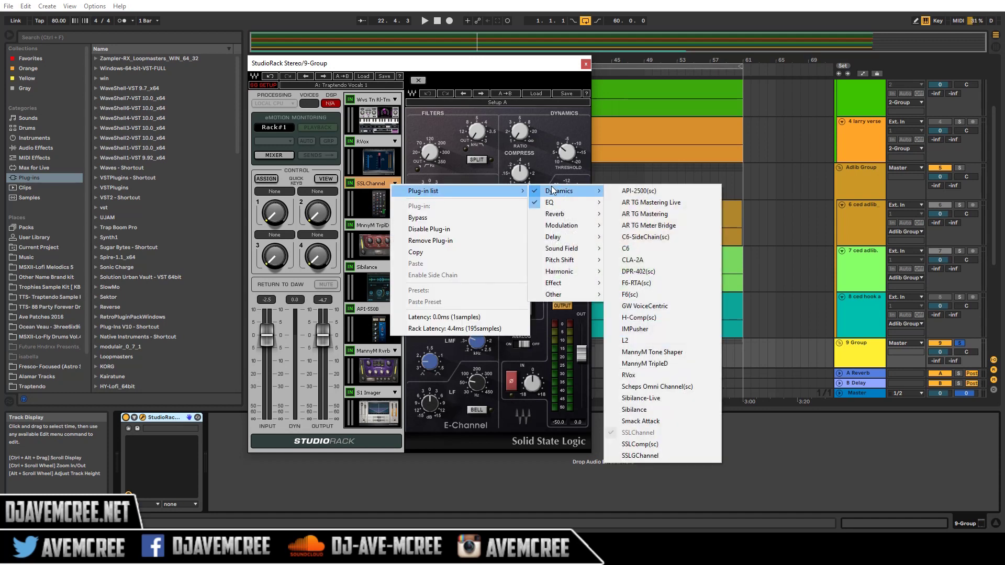
left_click(636, 283)
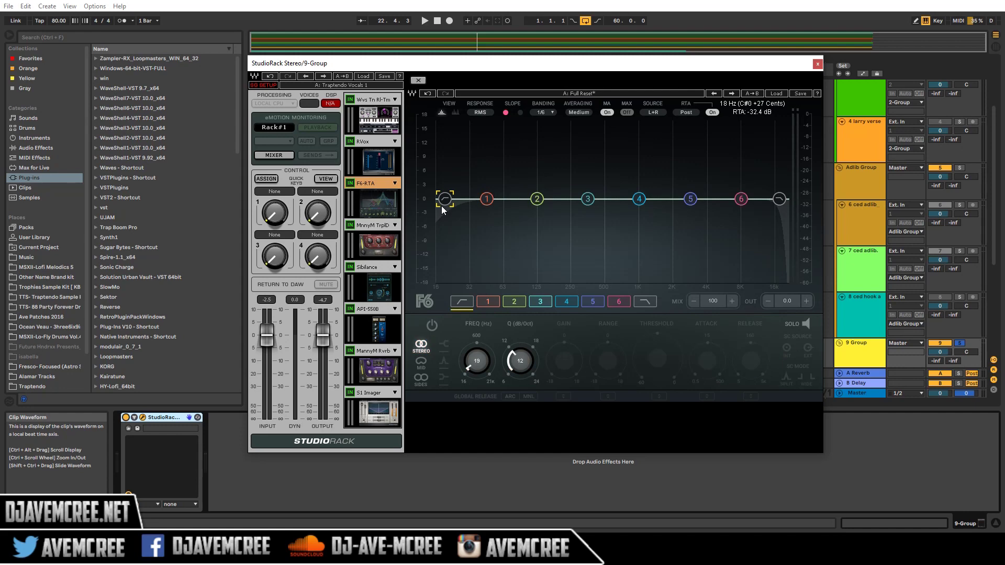
left_click(372, 309)
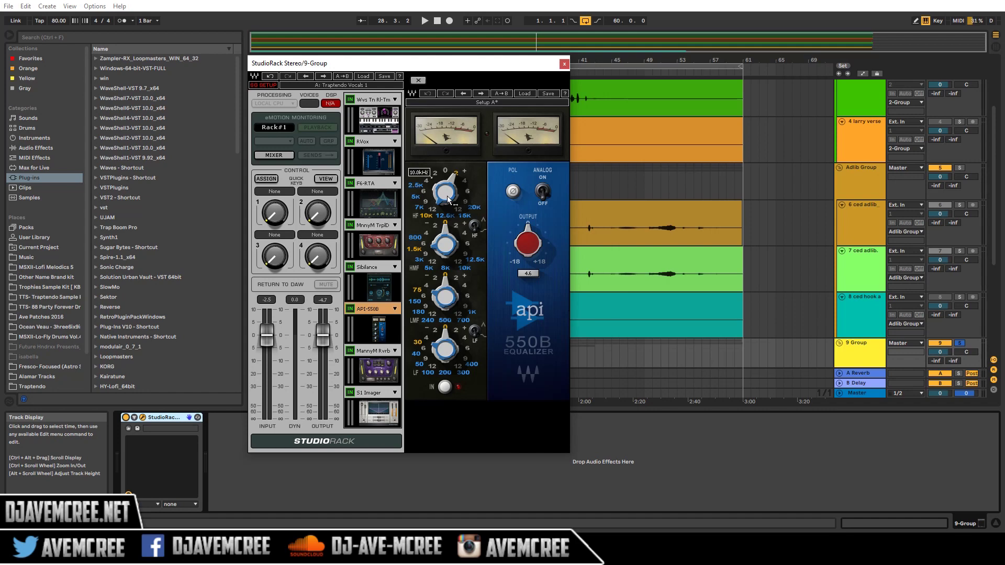
Play the vocal through the Manny Marroquin Reverb set to Hall, then switch it back to Room.
left_click(375, 351)
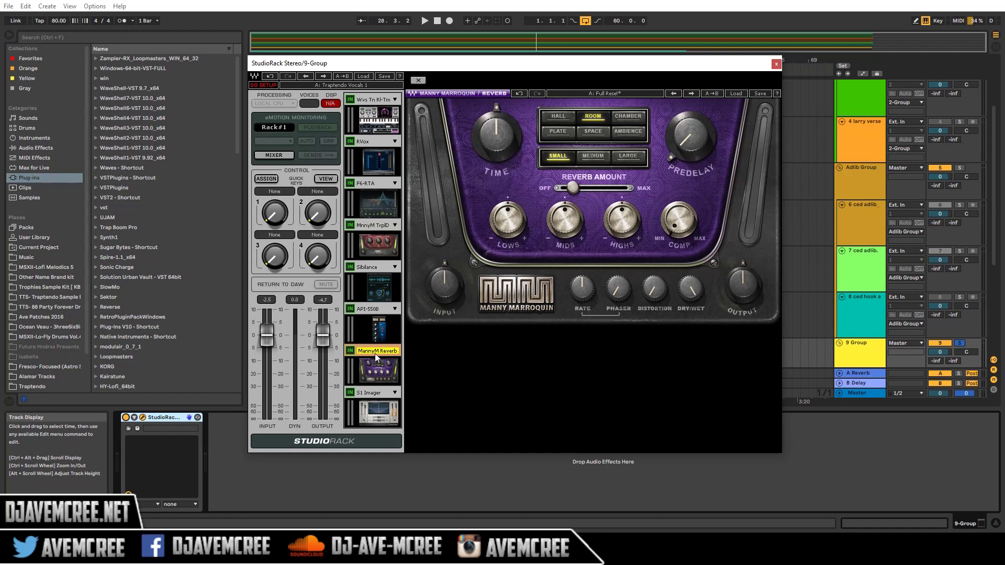
key("space")
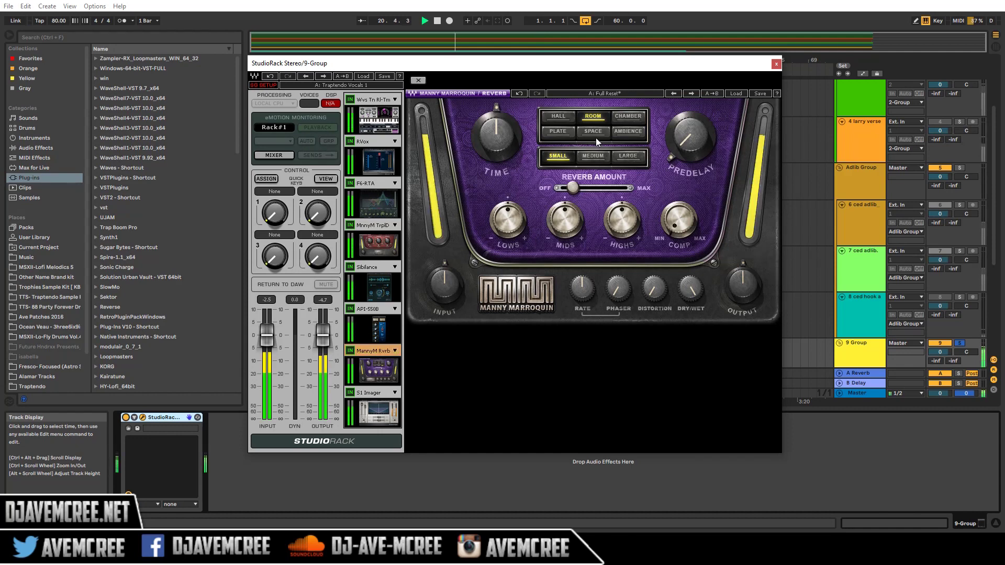
left_click(561, 116)
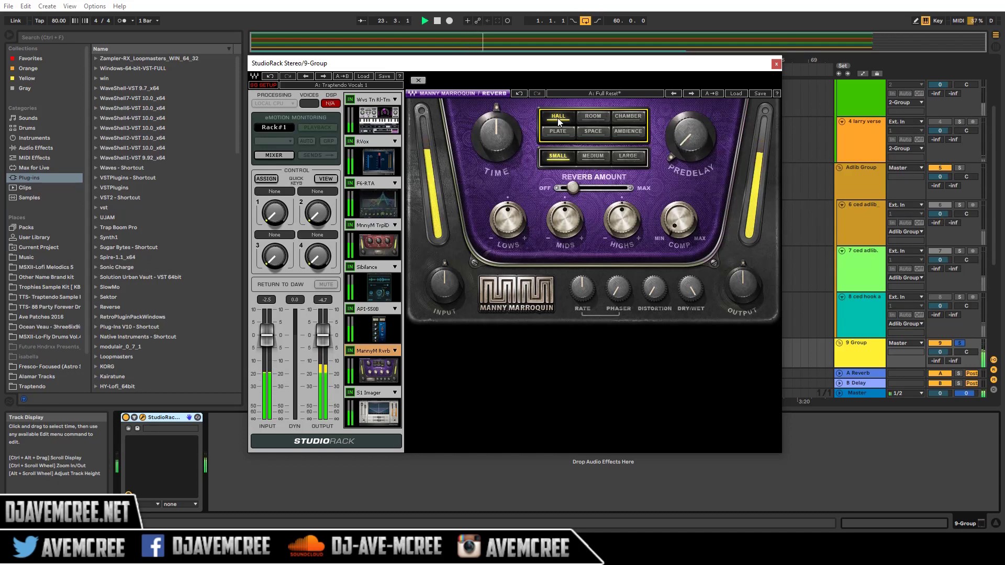
key("space")
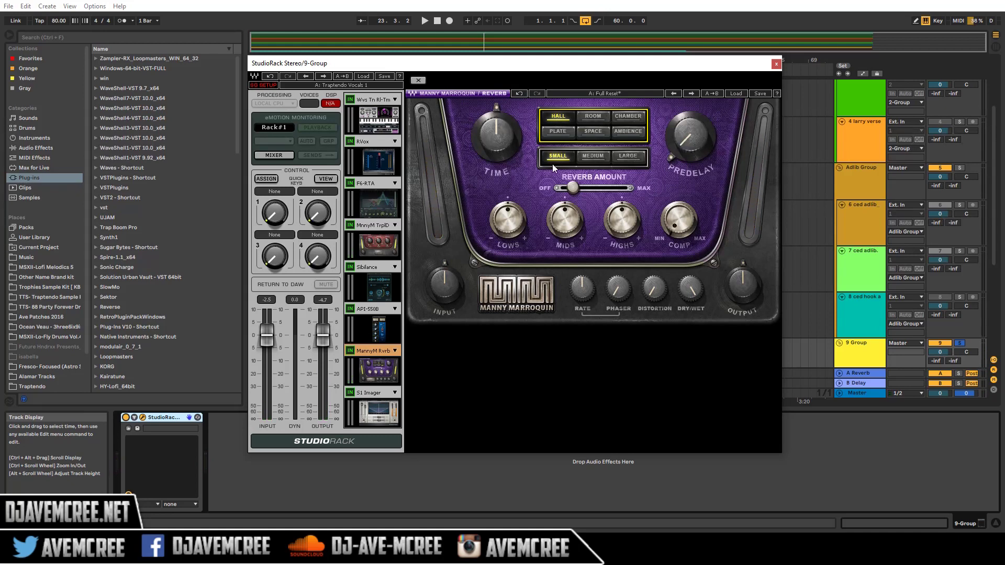
left_click(594, 116)
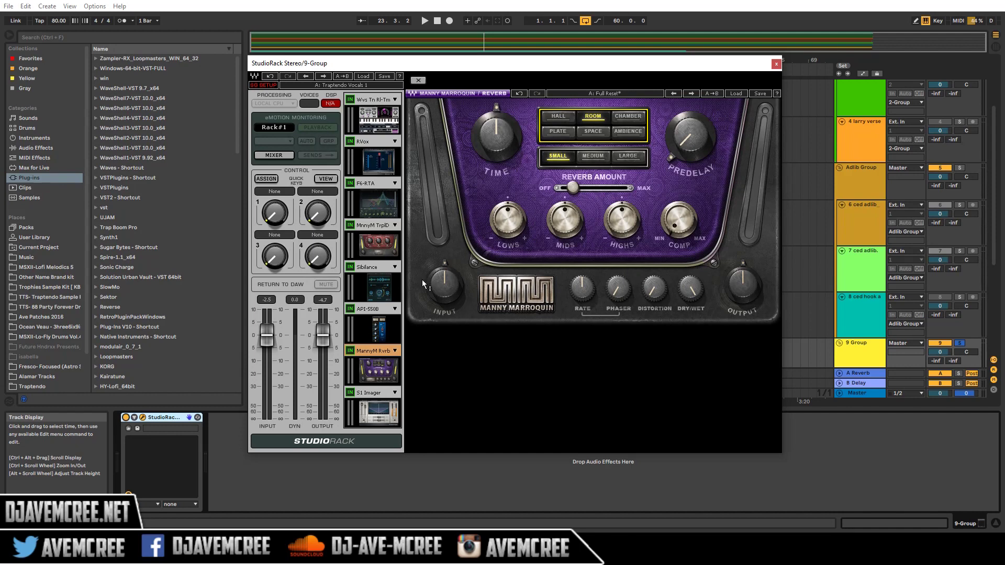
In S1 Imager during playback, widen Width to 1.13 and nudge Asymmetry right then left.
left_click(375, 394)
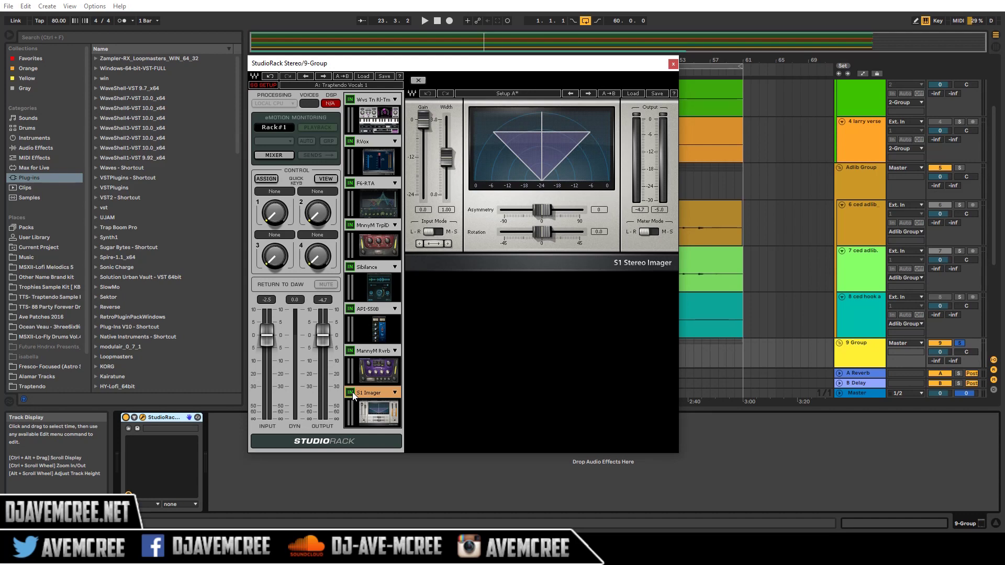
key("space")
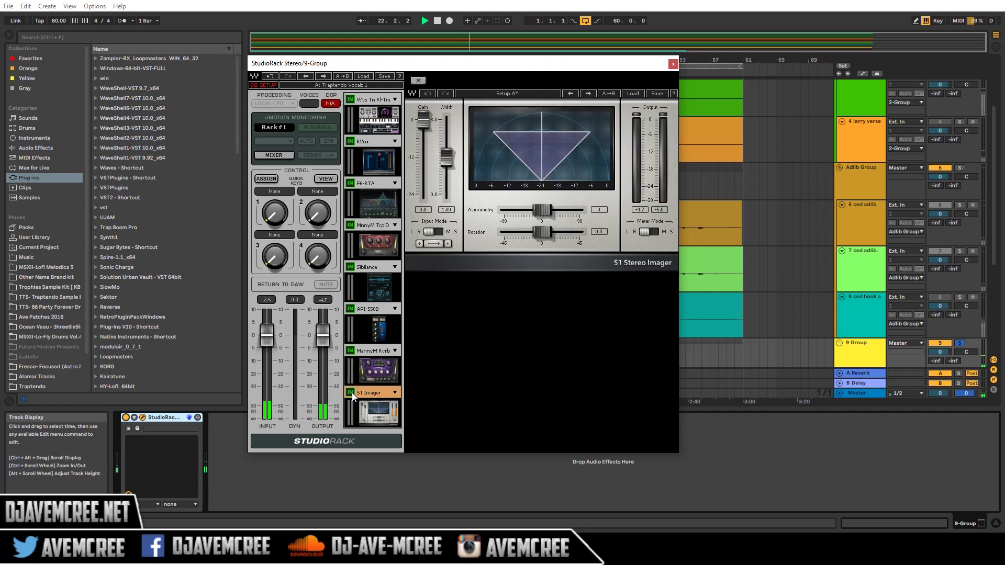
left_click_drag(452, 165, 446, 149)
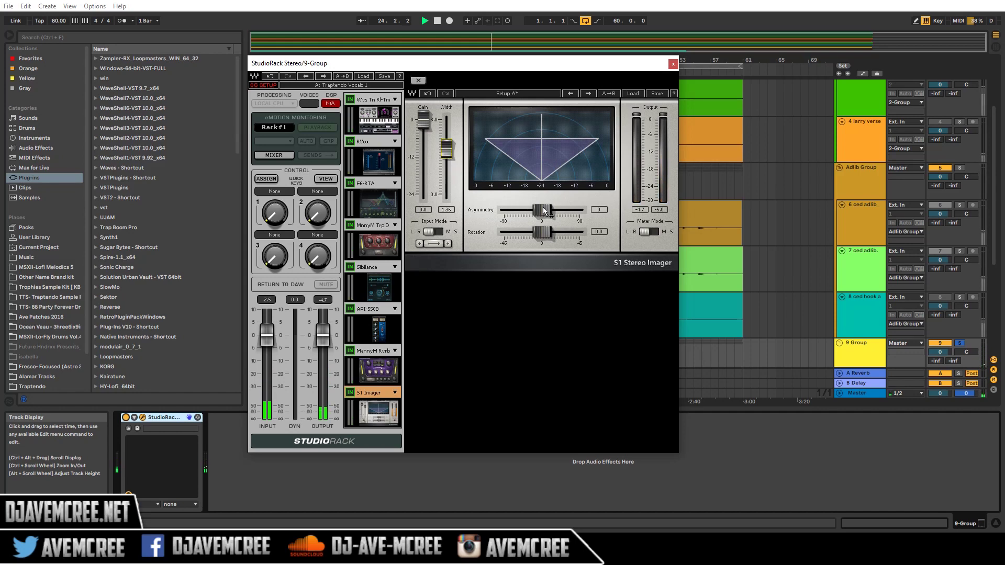
left_click_drag(542, 210, 546, 210)
left_click_drag(546, 210, 543, 210)
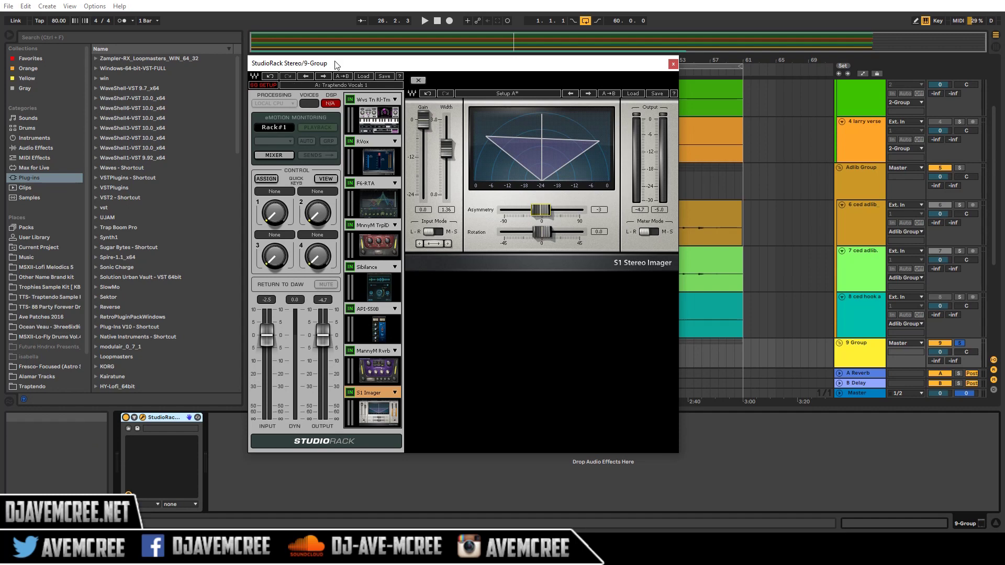
right_click(382, 395)
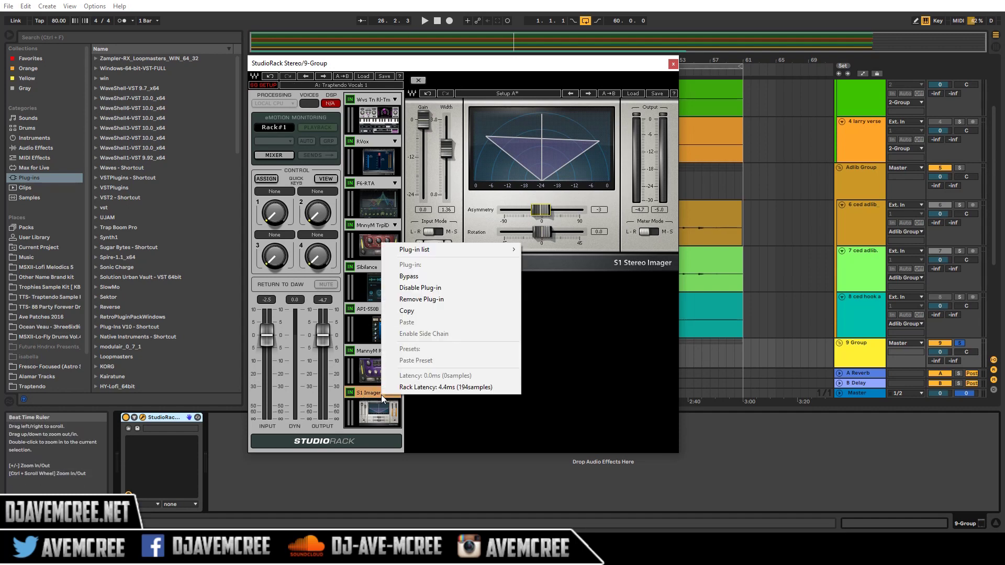
left_click(536, 344)
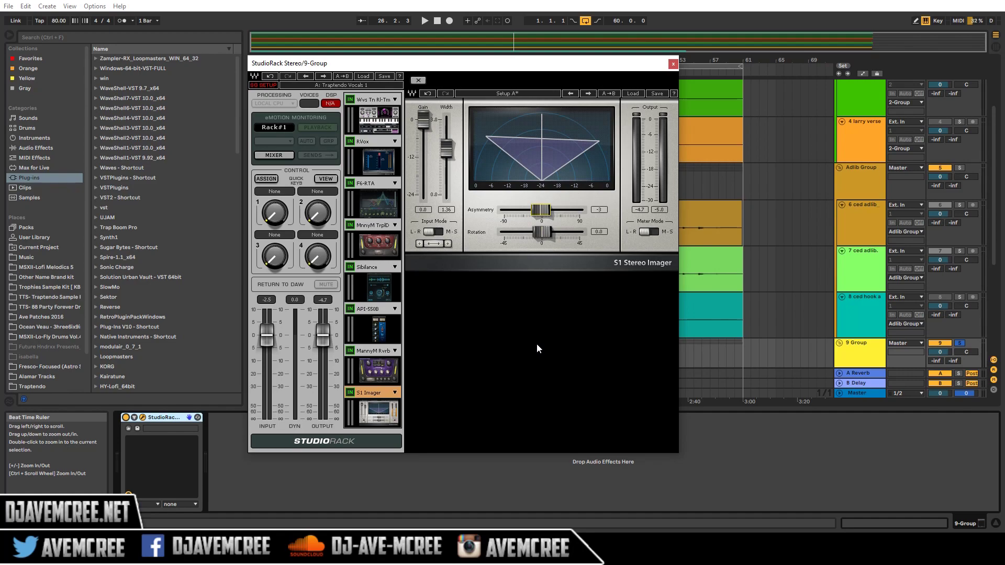